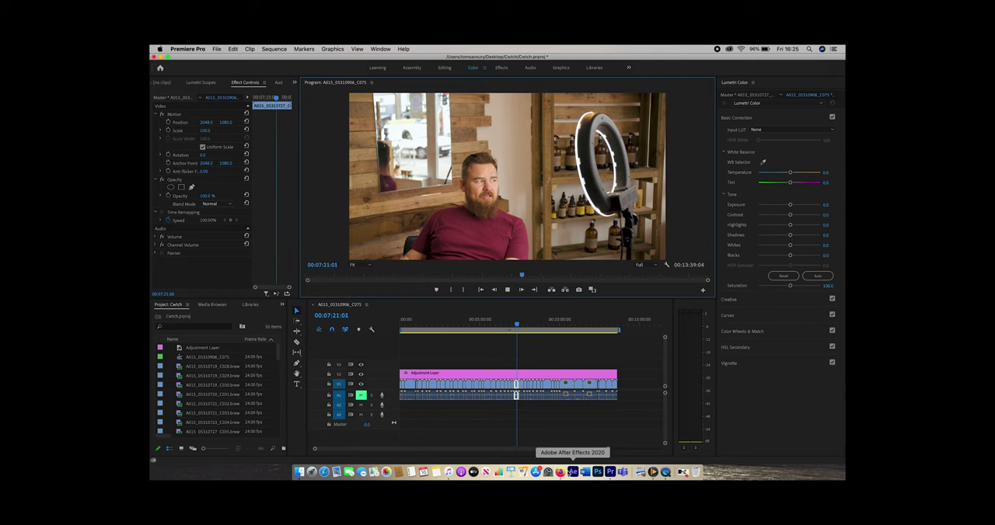
- Play the Blaencuffin Canyon drone video with volume raised, pause at 0:12, then minimise Firefox
click(563, 472)
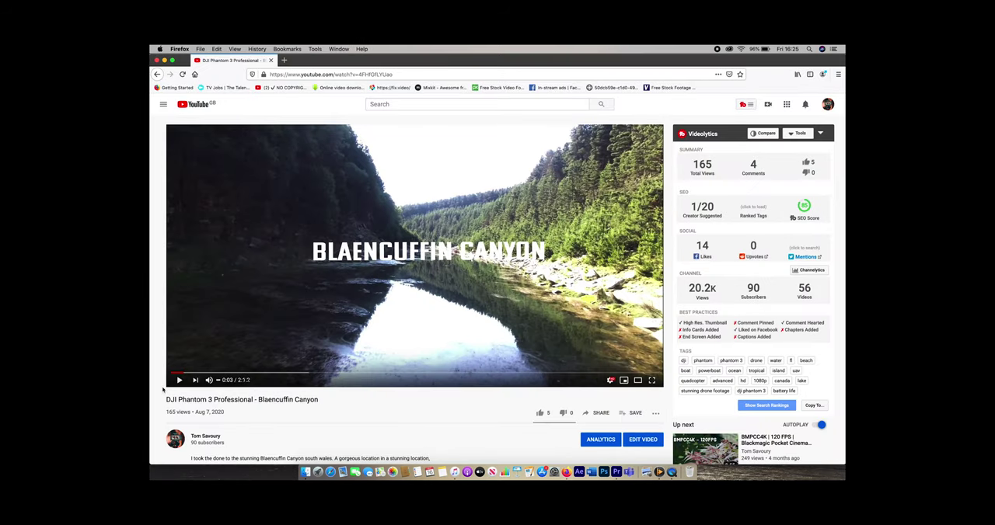
click(179, 381)
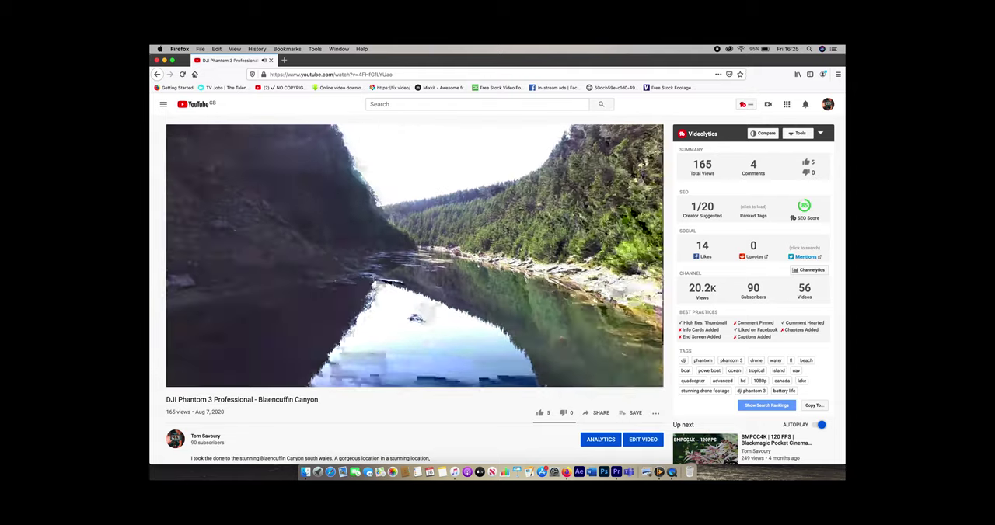
key(Up)
key(Up)
key(Up)
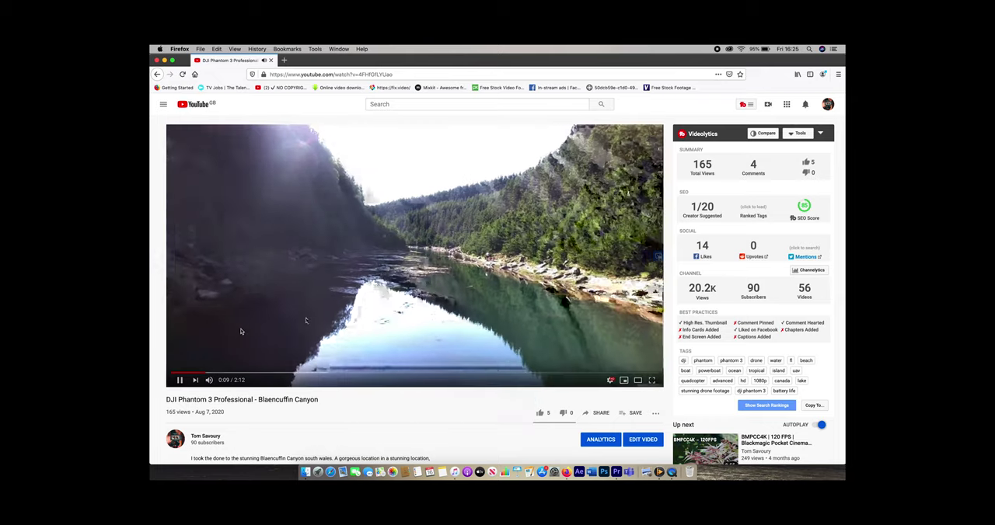
click(180, 380)
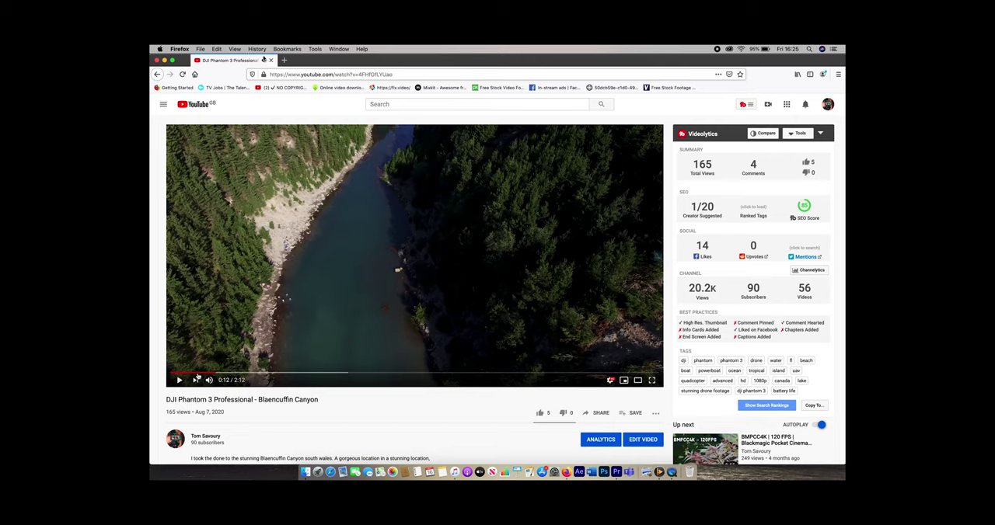
click(164, 60)
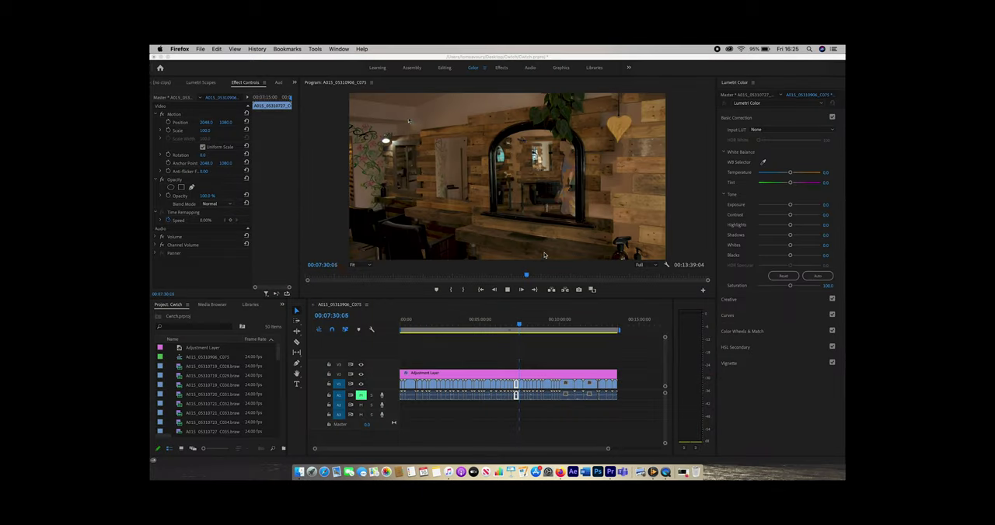
- Set Audio Hardware I/O Buffer Size to 512 samples, then replay the sequence to hear the audio
click(507, 290)
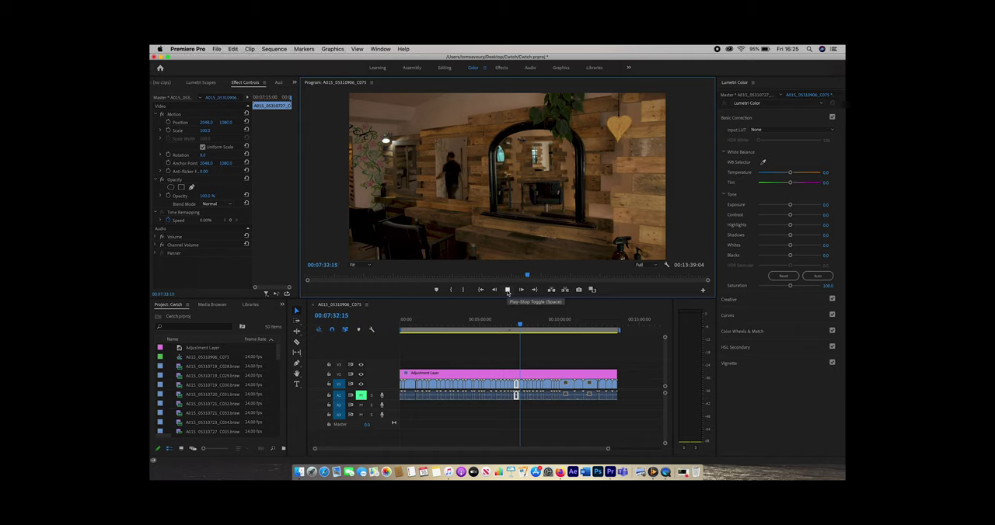
click(188, 49)
click(281, 71)
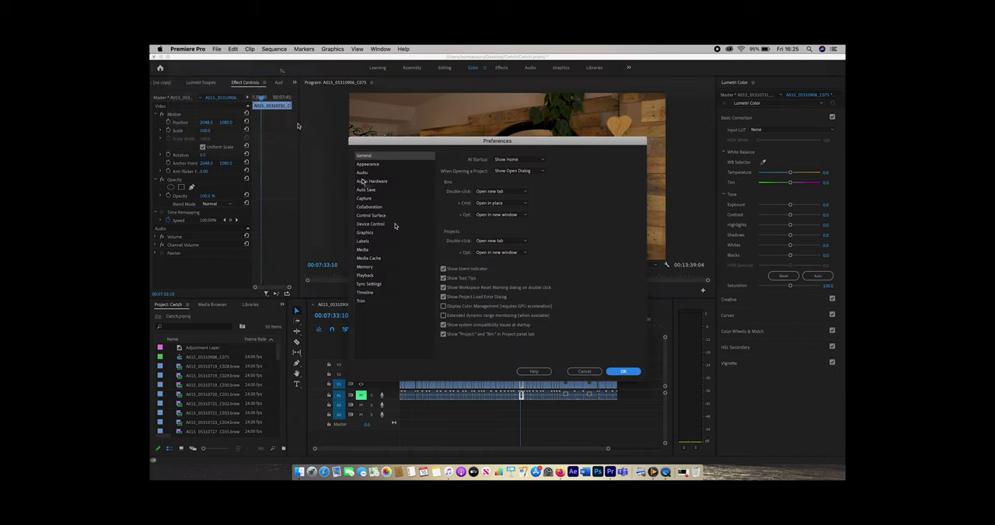
click(373, 181)
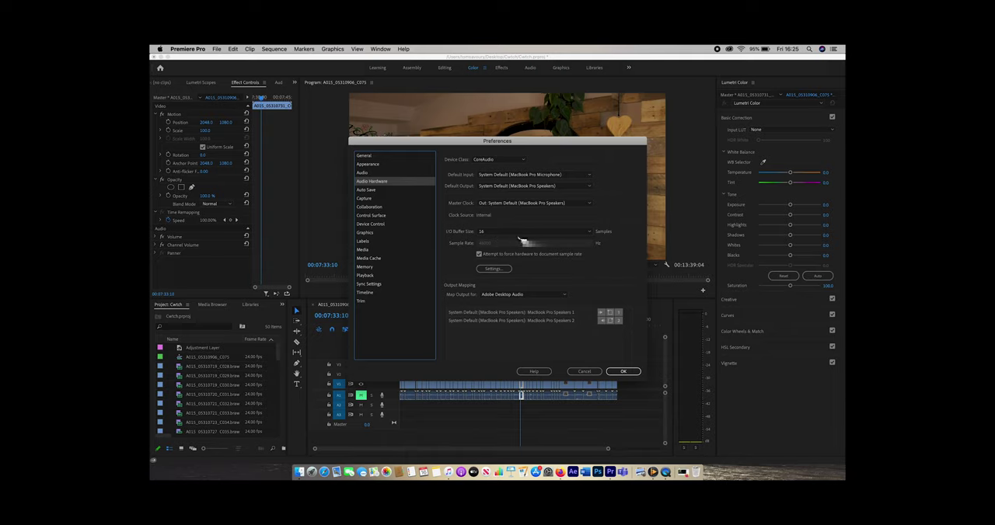
click(523, 232)
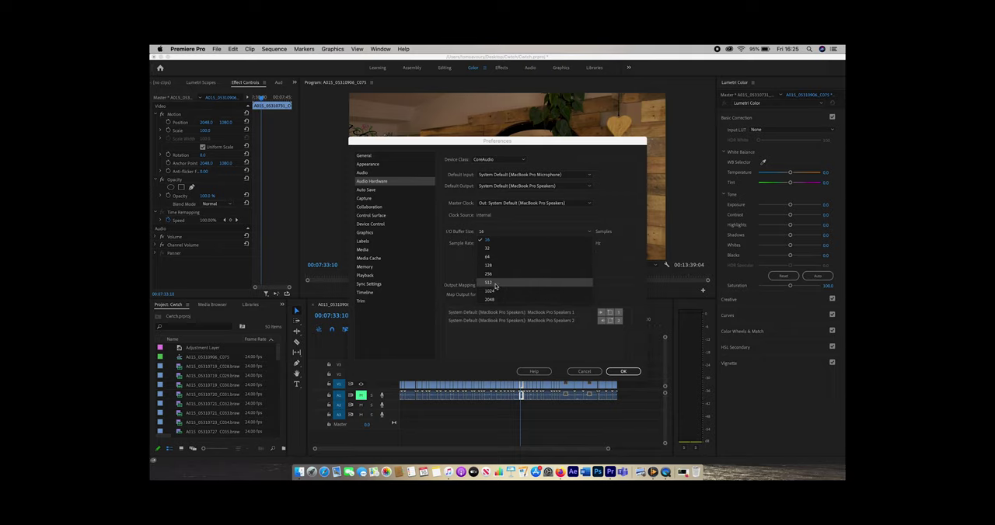
click(495, 283)
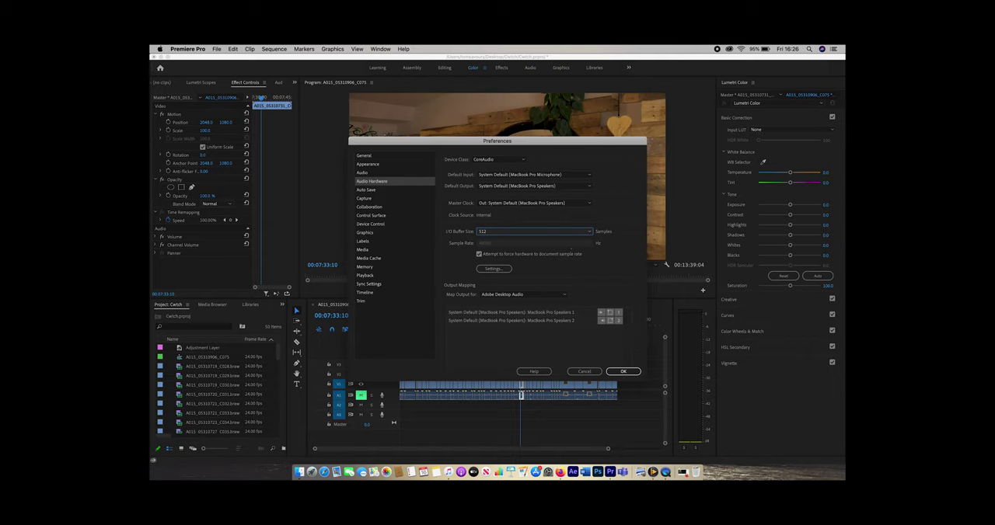
click(623, 371)
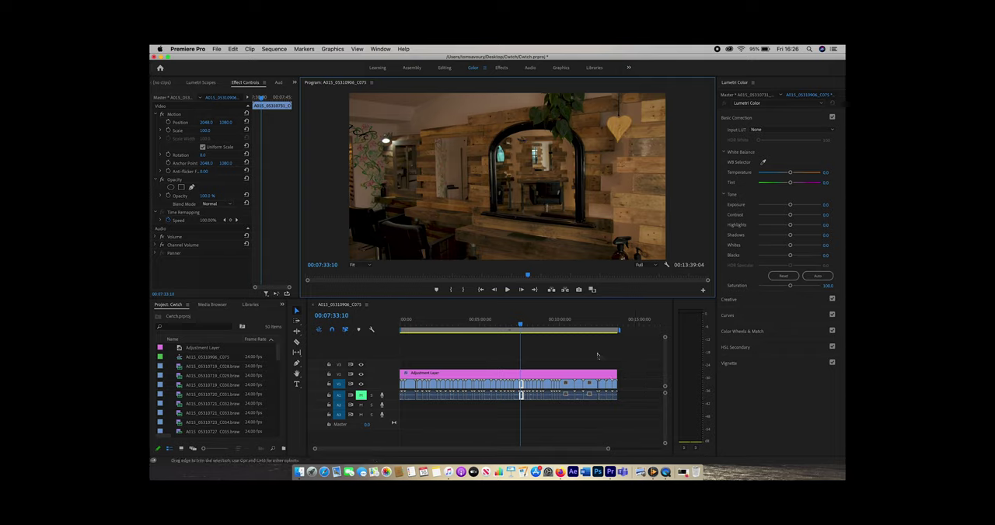
click(507, 290)
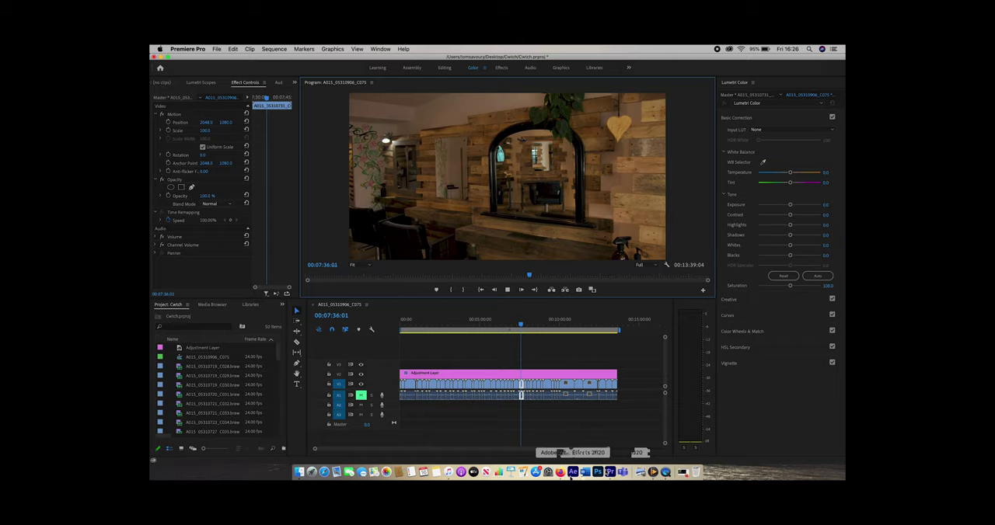
- Return to Firefox and resume the drone video from 0:12
click(644, 472)
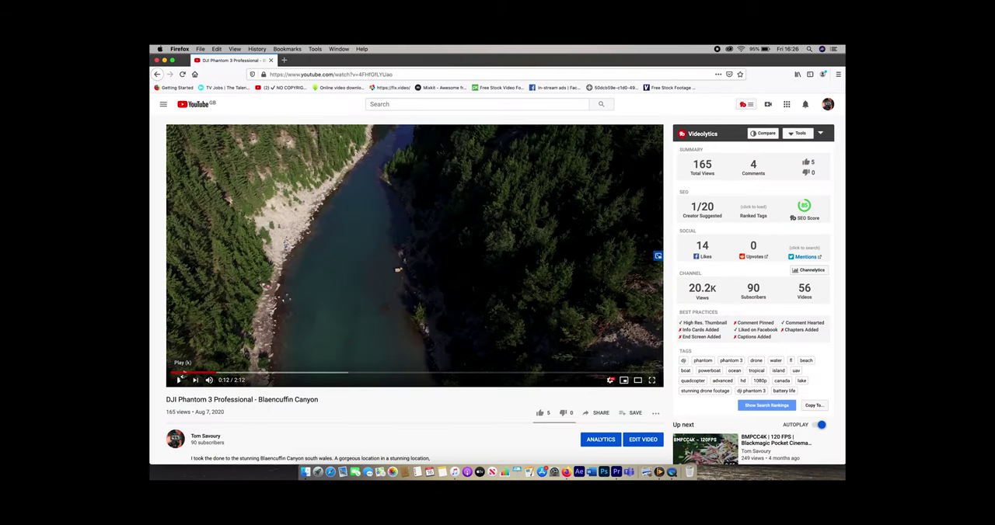
click(179, 380)
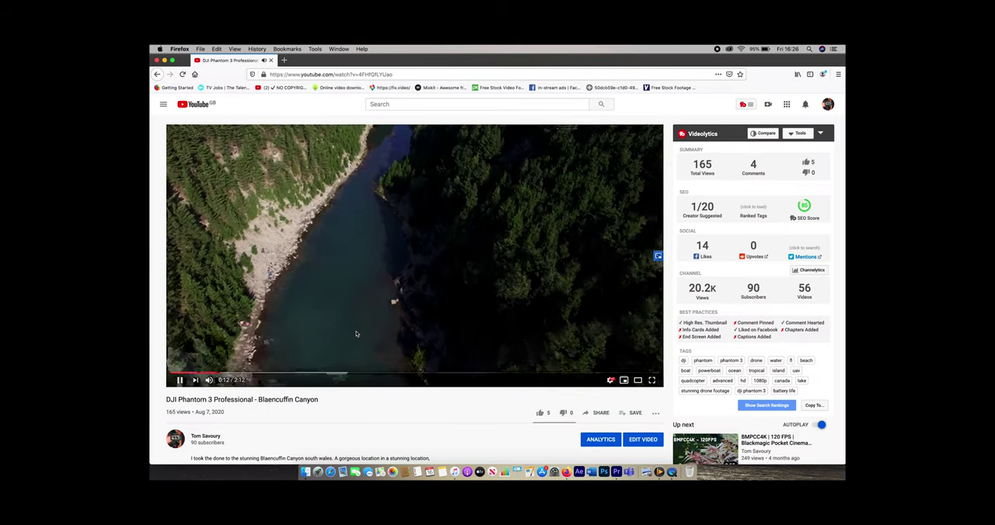